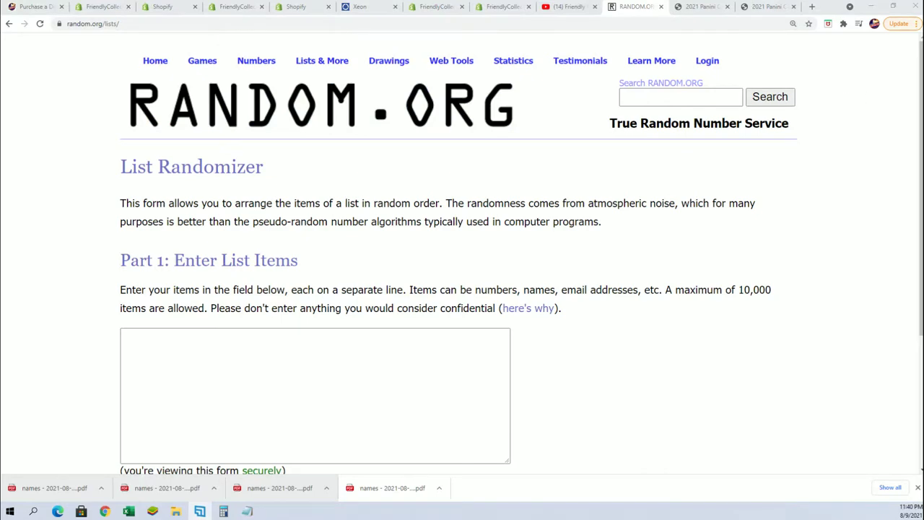
# Step: Copy the 19 owner names from Notepad into the List Randomizer box
pyautogui.click(247, 512)
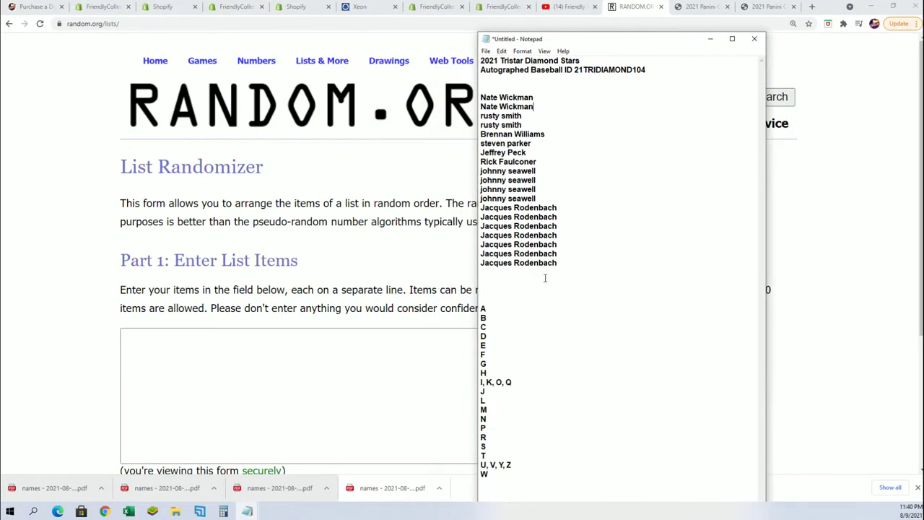
pyautogui.moveTo(560, 263); pyautogui.dragTo(485, 98)
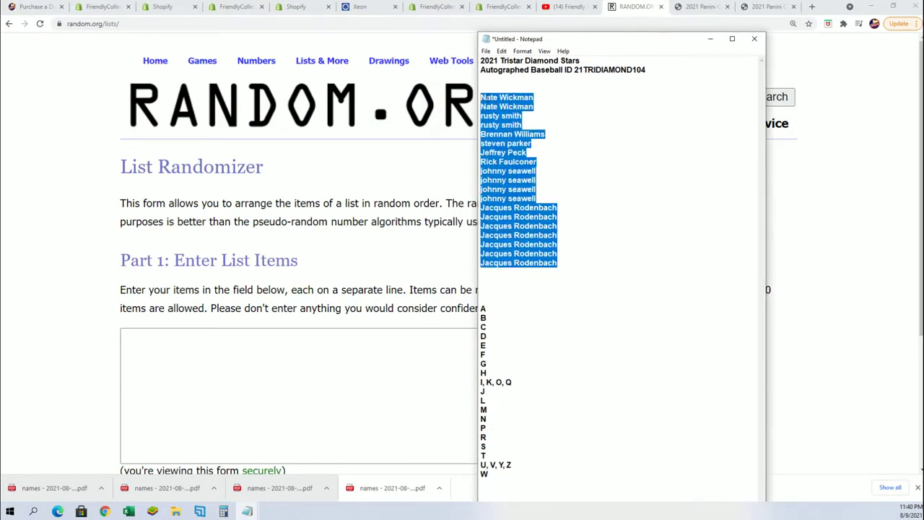
pyautogui.rightClick(543, 101)
pyautogui.click(527, 147)
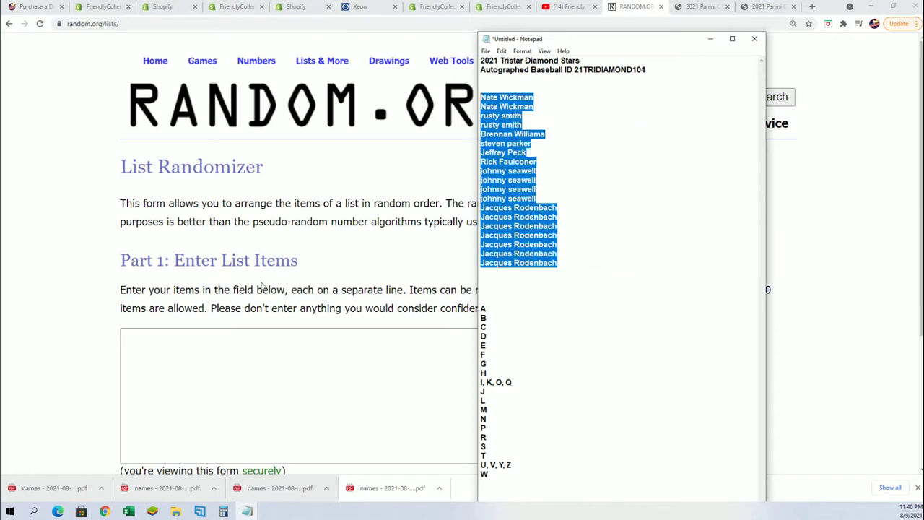
pyautogui.click(155, 348)
pyautogui.rightClick(155, 336)
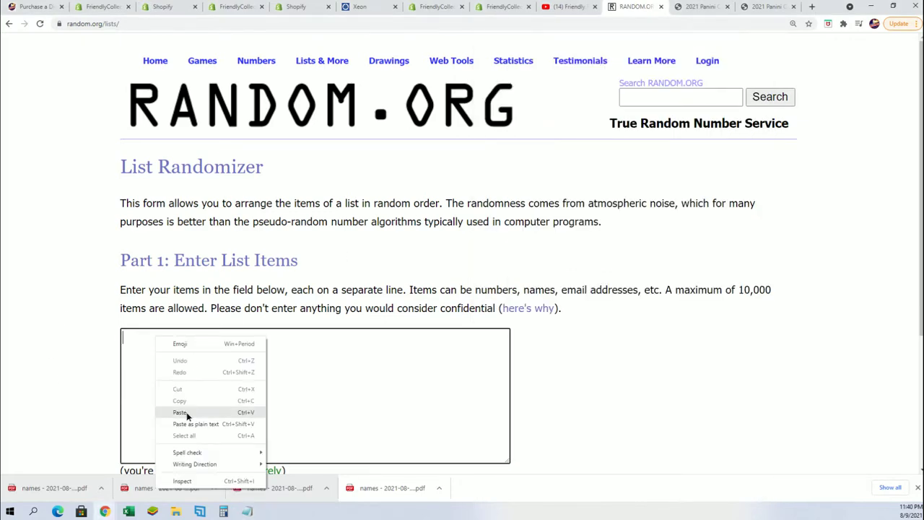
pyautogui.click(185, 414)
# Step: Randomize the owner list, then reshuffle with Again! until it has been shuffled 7 times
pyautogui.scroll(-3, 600, 373)
pyautogui.click(185, 372)
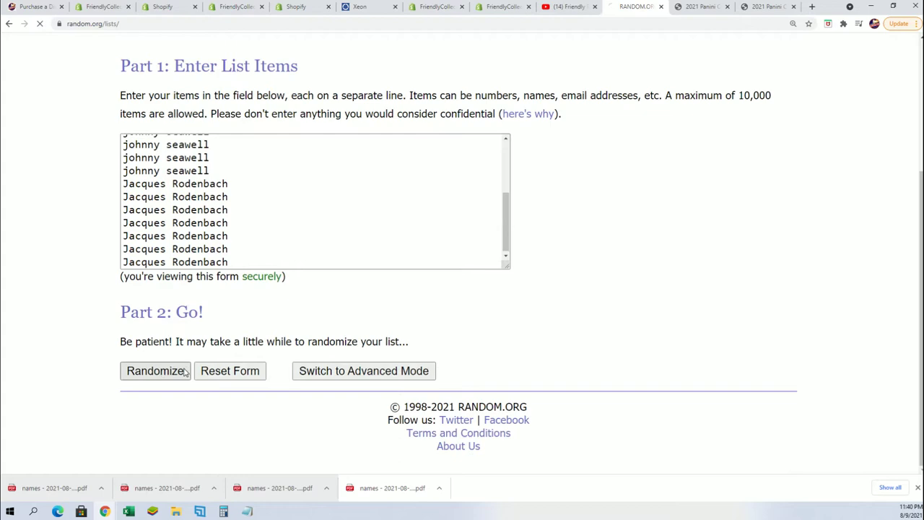
pyautogui.scroll(-3, 243, 345)
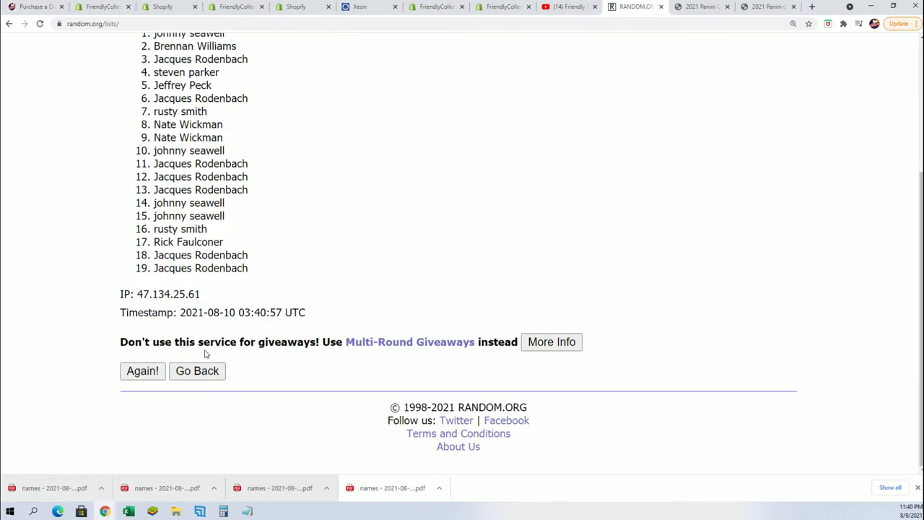
pyautogui.click(150, 370)
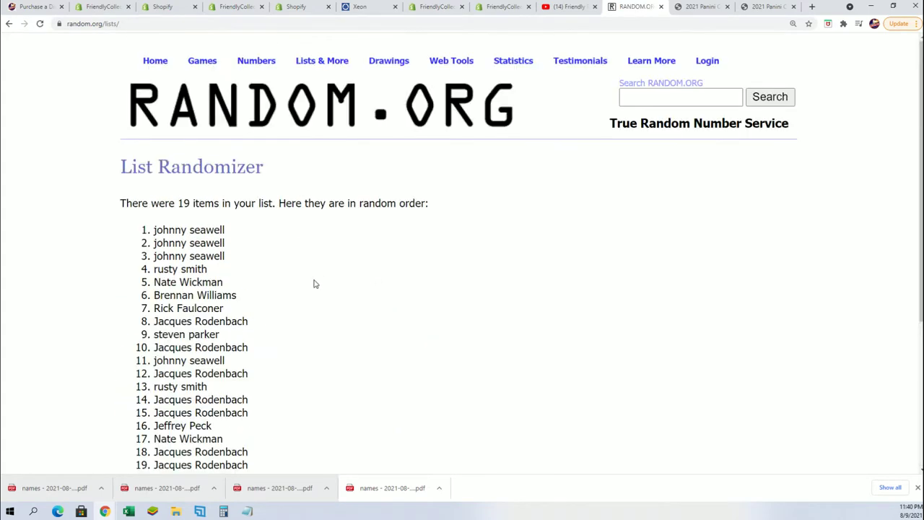
pyautogui.scroll(-5, 314, 284)
pyautogui.click(143, 370)
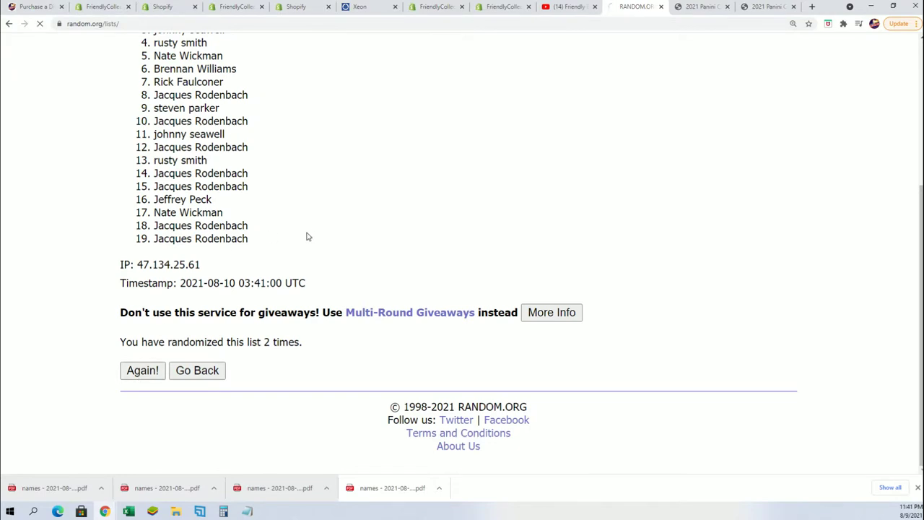
pyautogui.click(143, 371)
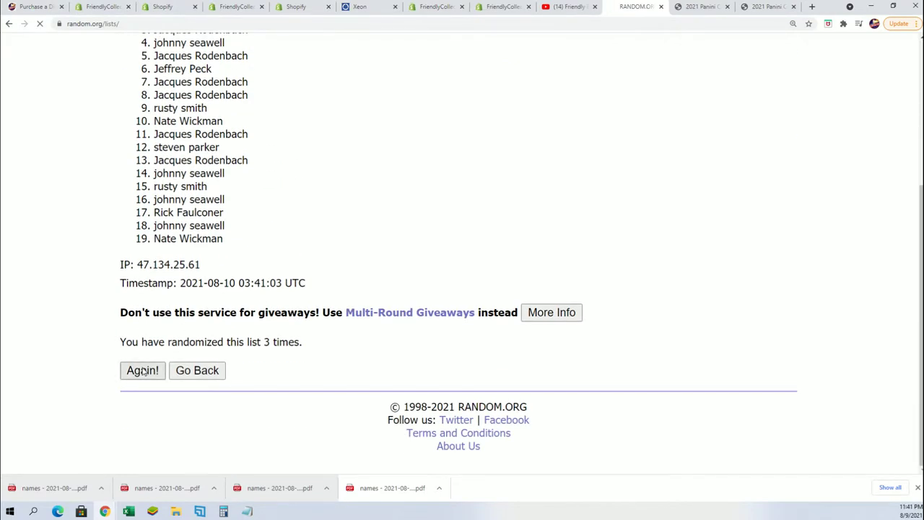
pyautogui.click(145, 370)
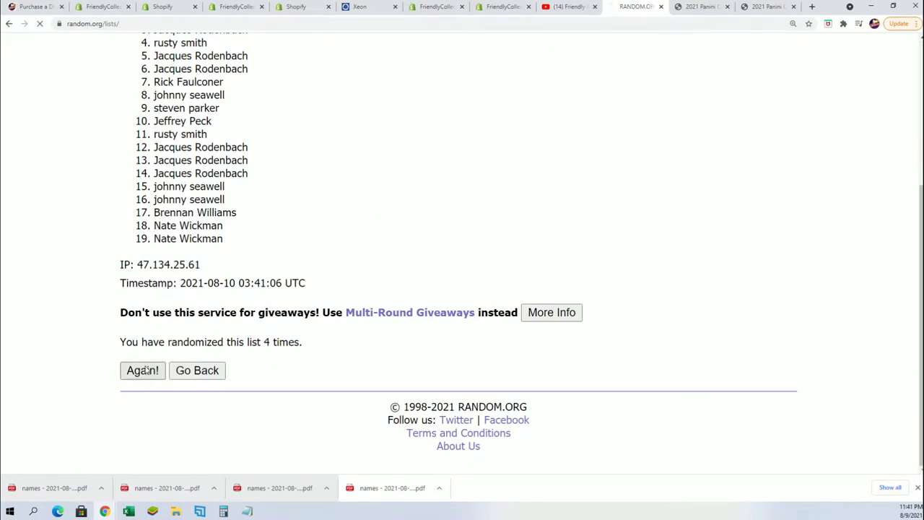
pyautogui.click(143, 371)
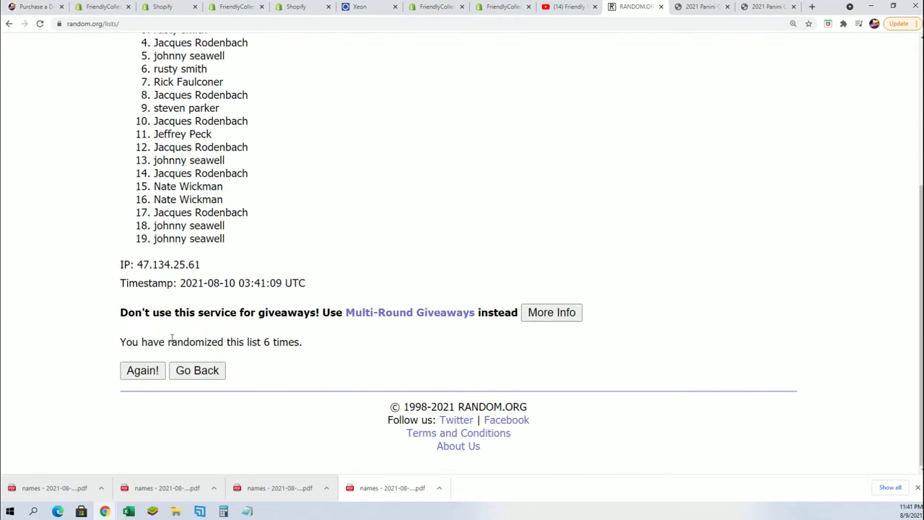
pyautogui.click(142, 370)
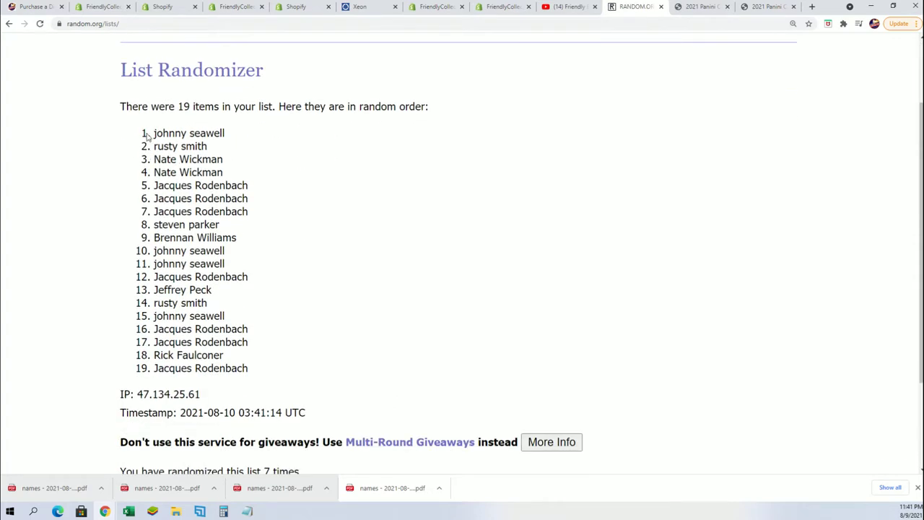
# Step: Copy the 19 shuffled names and bring the Excel window up at full height
pyautogui.moveTo(152, 134); pyautogui.dragTo(253, 374)
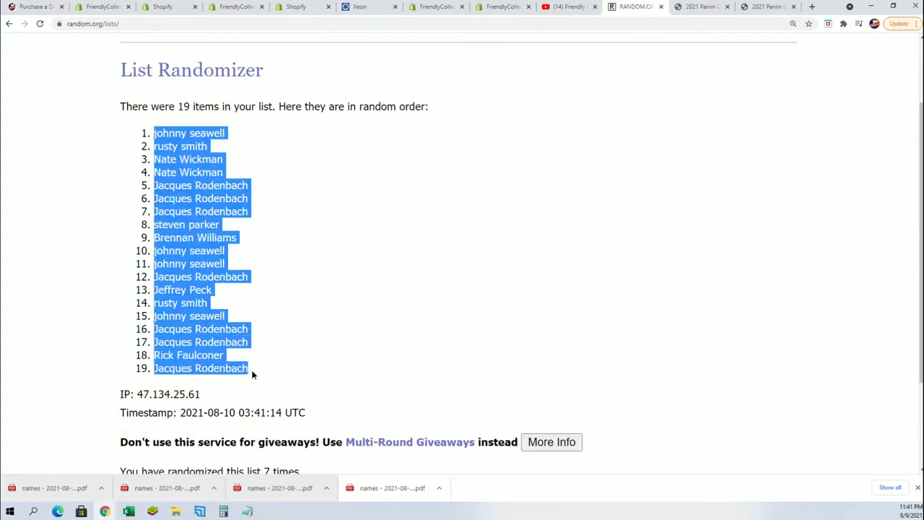
pyautogui.rightClick(190, 182)
pyautogui.click(203, 180)
pyautogui.hotkey('alt', 'Tab')
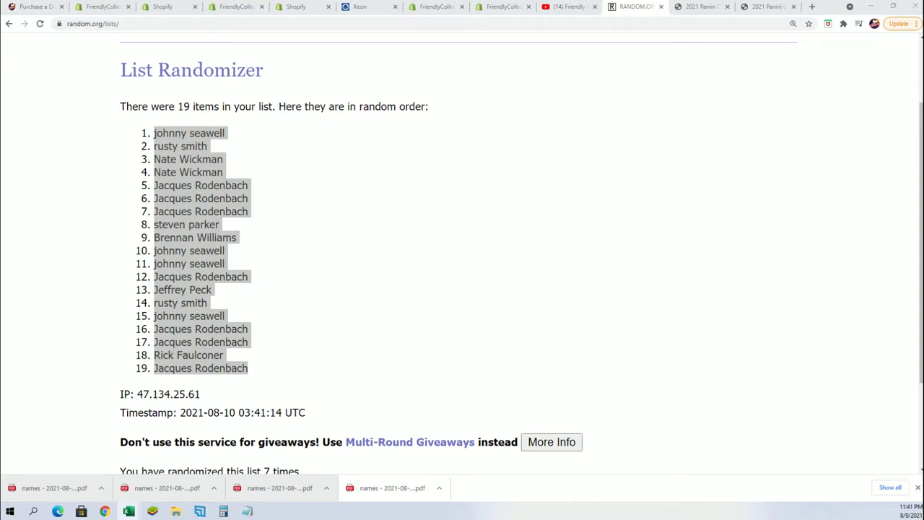
pyautogui.moveTo(395, 103); pyautogui.dragTo(446, 33)
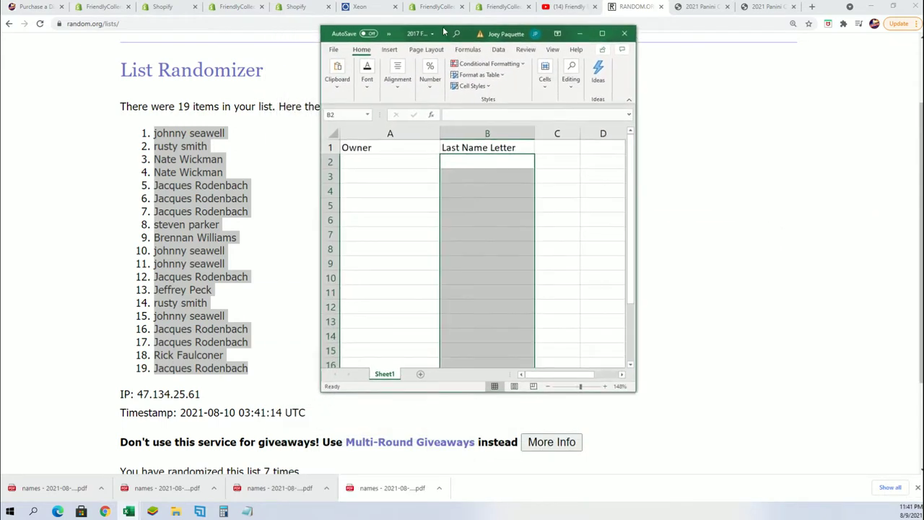
pyautogui.doubleClick(447, 20)
# Step: Paste the names into A2:A20 using Paste Special as plain Text
pyautogui.click(361, 138)
pyautogui.rightClick(362, 137)
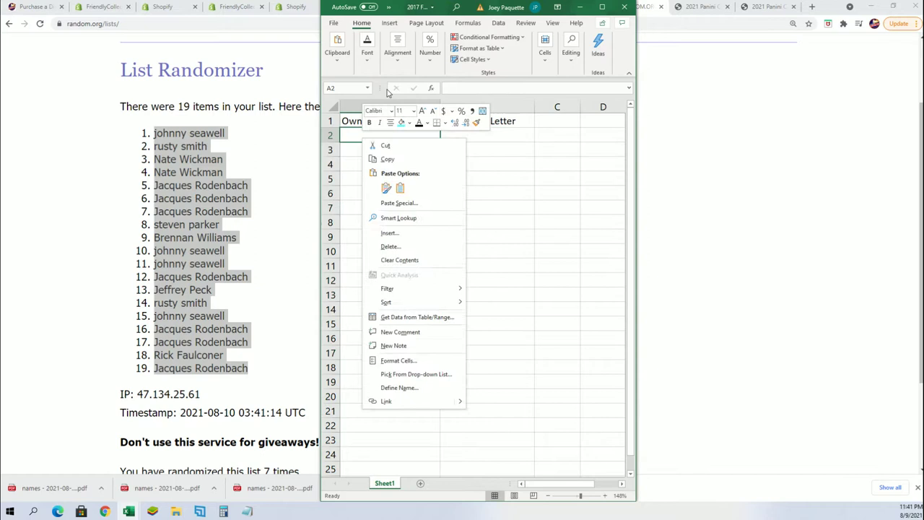
pyautogui.click(383, 207)
pyautogui.click(307, 155)
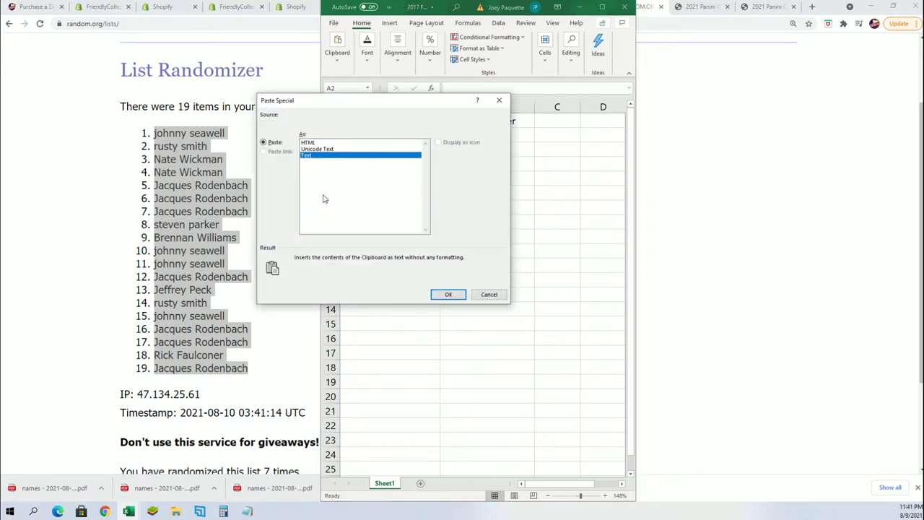
pyautogui.click(444, 295)
pyautogui.click(464, 139)
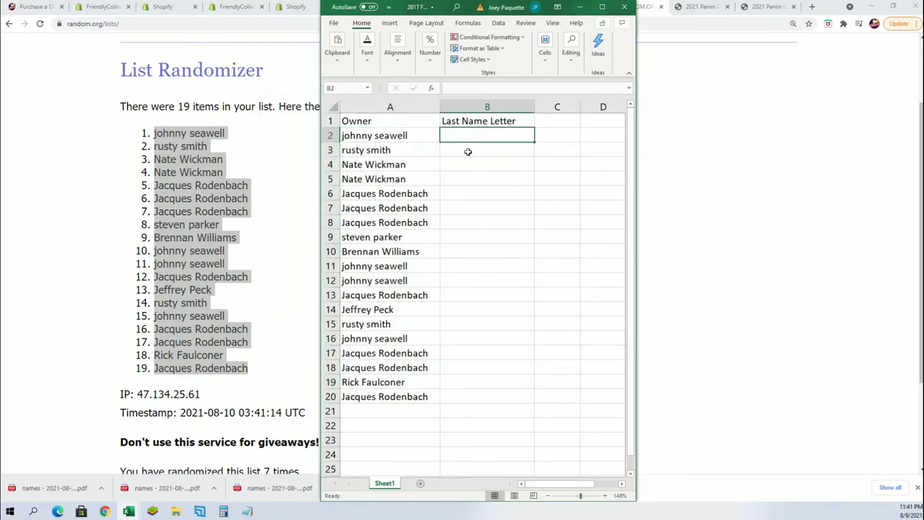
pyautogui.click(579, 7)
# Step: Reset the randomizer form and paste in the 19 last-name letters copied from Notepad
pyautogui.scroll(2, 351, 178)
pyautogui.moveTo(322, 63)
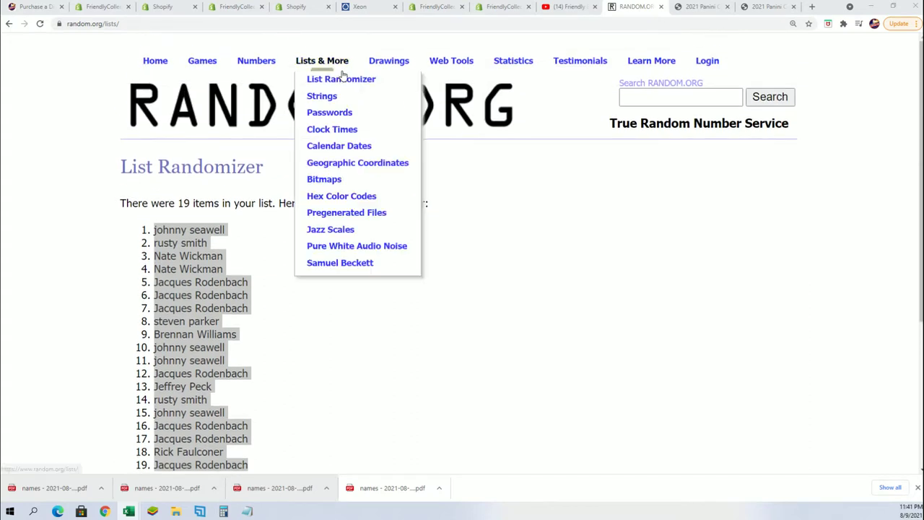
pyautogui.click(338, 80)
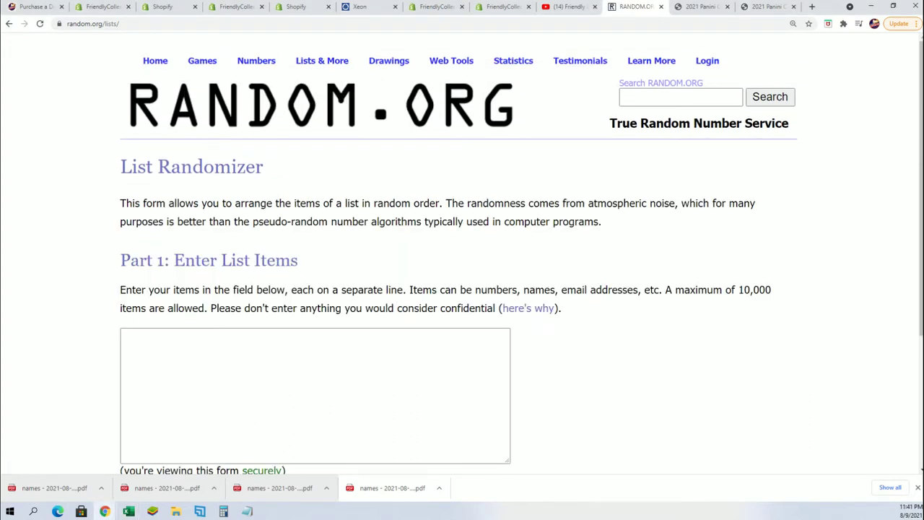
pyautogui.hotkey('alt', 'Tab')
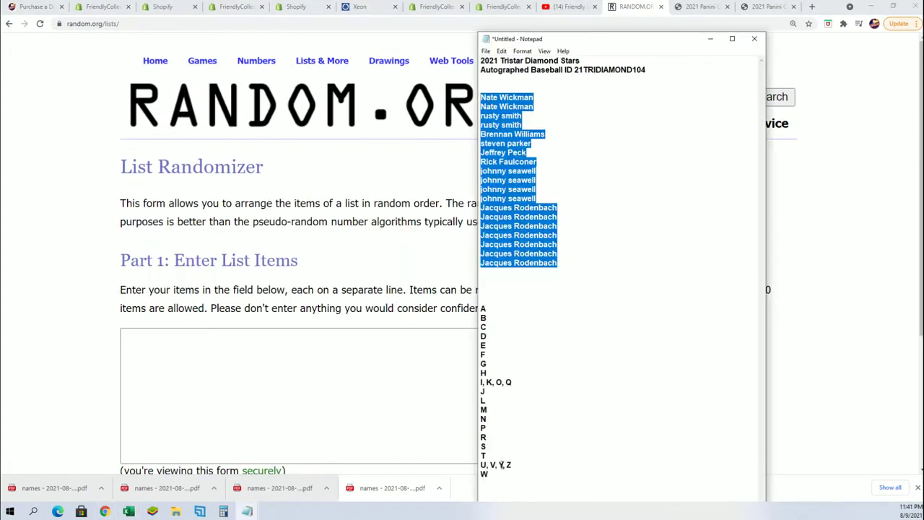
pyautogui.moveTo(496, 477); pyautogui.dragTo(484, 311)
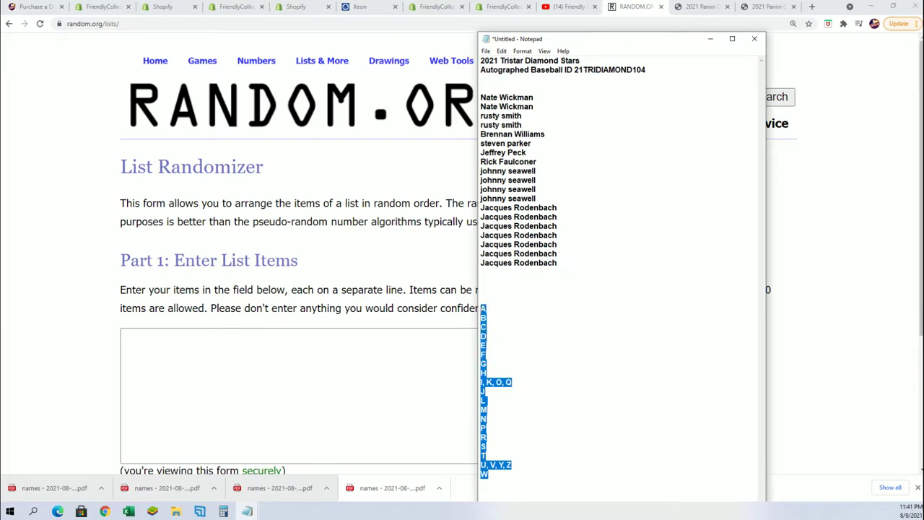
pyautogui.rightClick(484, 310)
pyautogui.click(509, 346)
pyautogui.click(250, 386)
pyautogui.rightClick(175, 346)
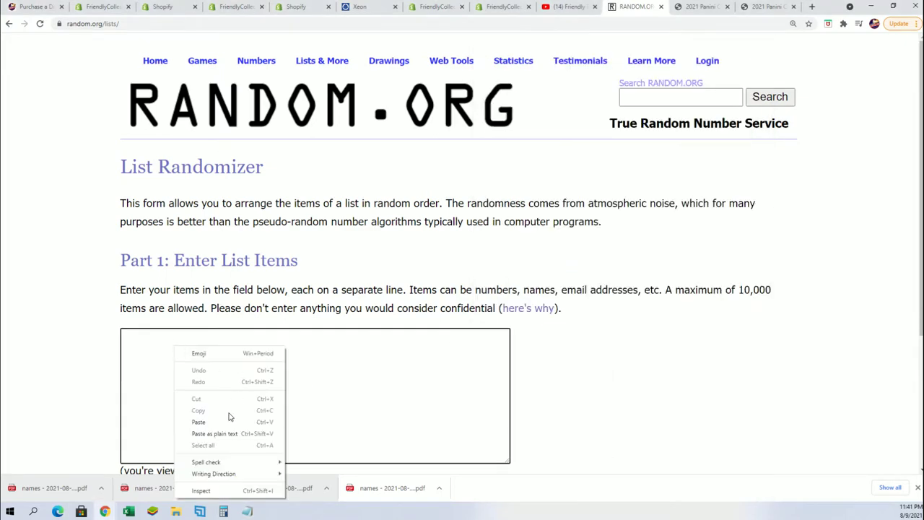
pyautogui.click(198, 422)
# Step: Randomize the letters and reshuffle to seven shuffles, ending with an order starting L, W, E, F
pyautogui.scroll(-3, 607, 421)
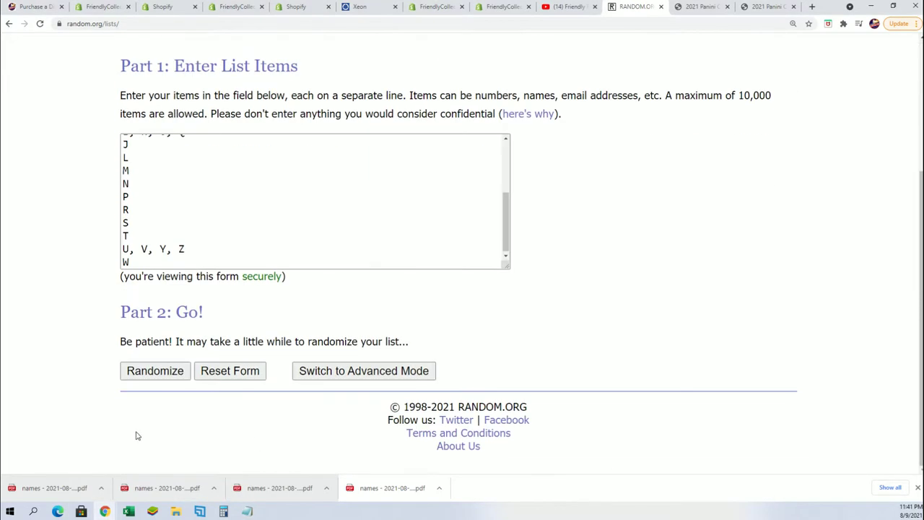
pyautogui.click(174, 372)
pyautogui.click(143, 371)
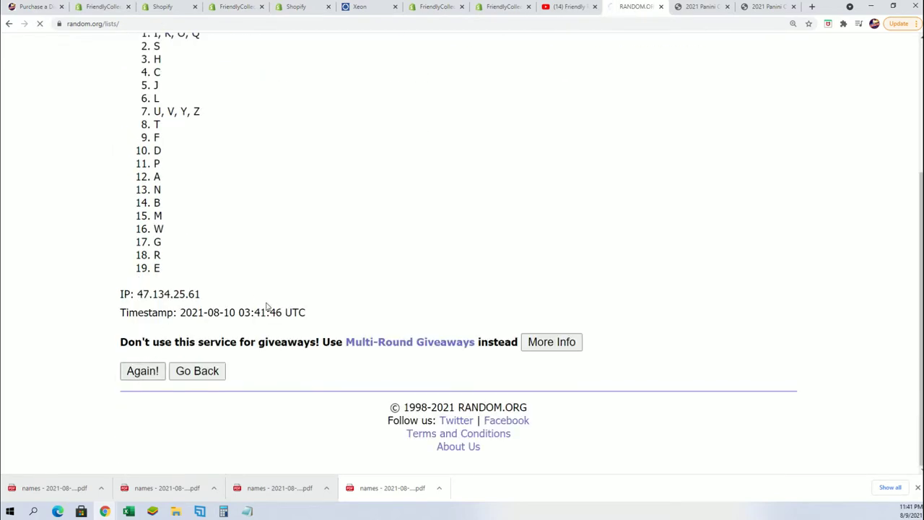
pyautogui.click(142, 371)
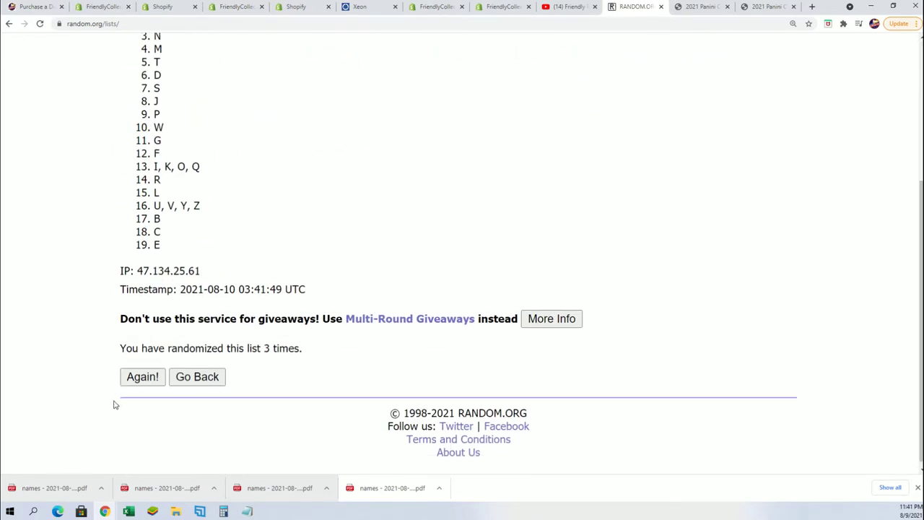
pyautogui.click(148, 370)
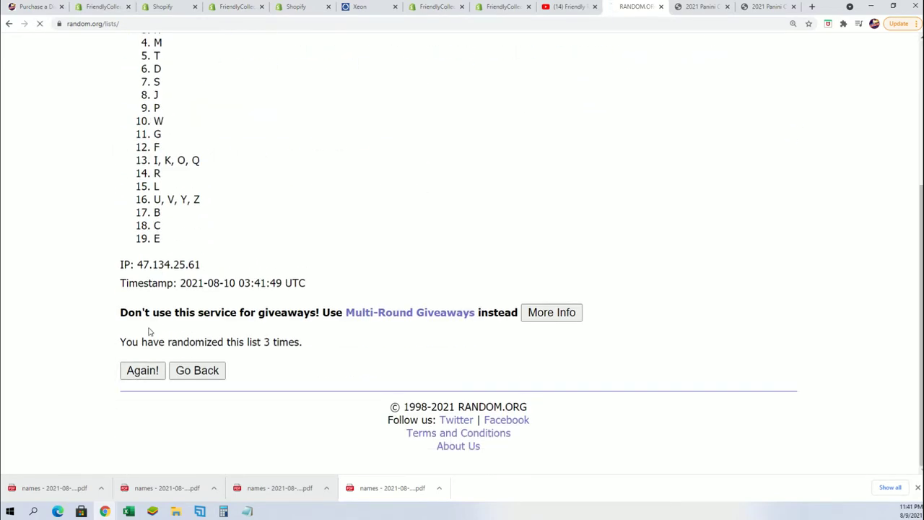
pyautogui.click(143, 370)
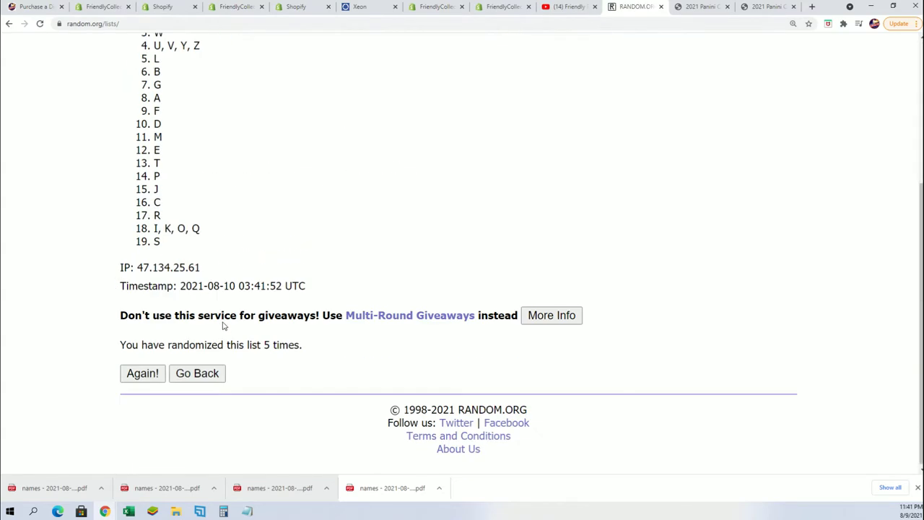
pyautogui.click(137, 370)
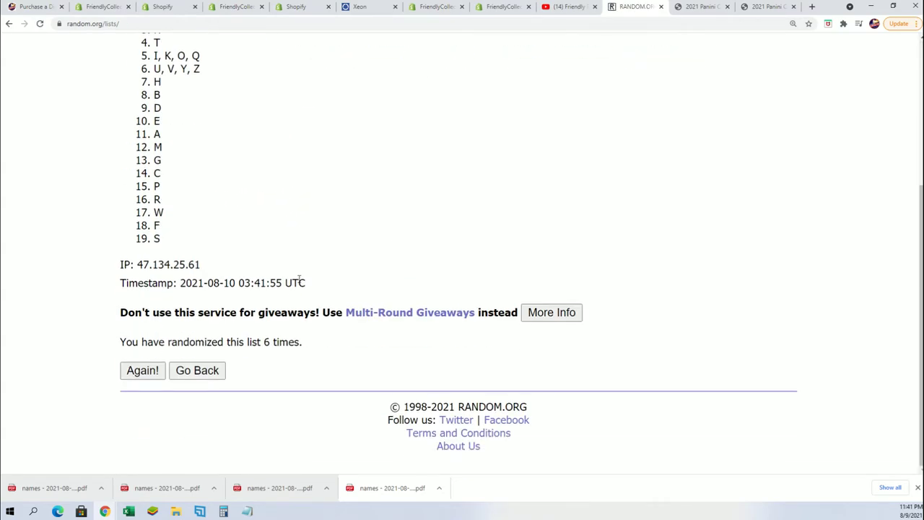
pyautogui.click(142, 370)
# Step: Copy the 19 shuffled letters and switch to the owners spreadsheet
pyautogui.moveTo(156, 131); pyautogui.dragTo(203, 367)
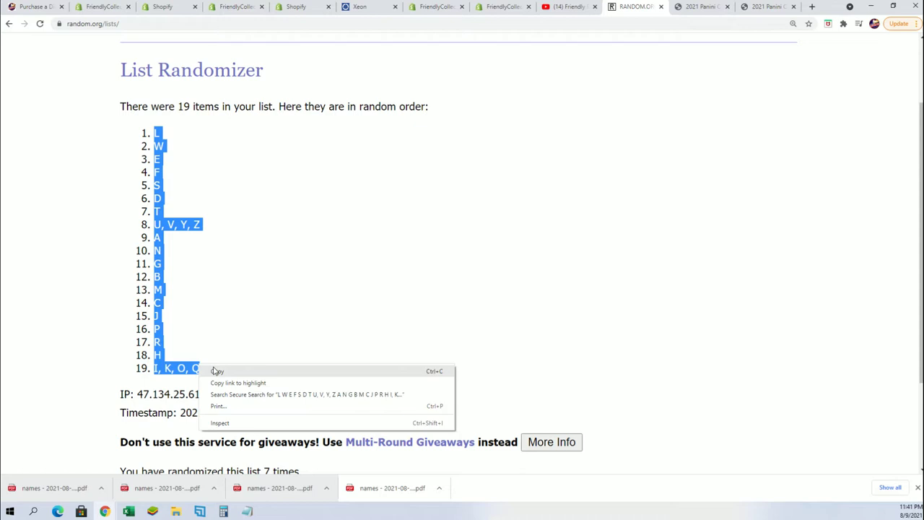
pyautogui.click(217, 373)
pyautogui.hotkey('alt', 'Tab')
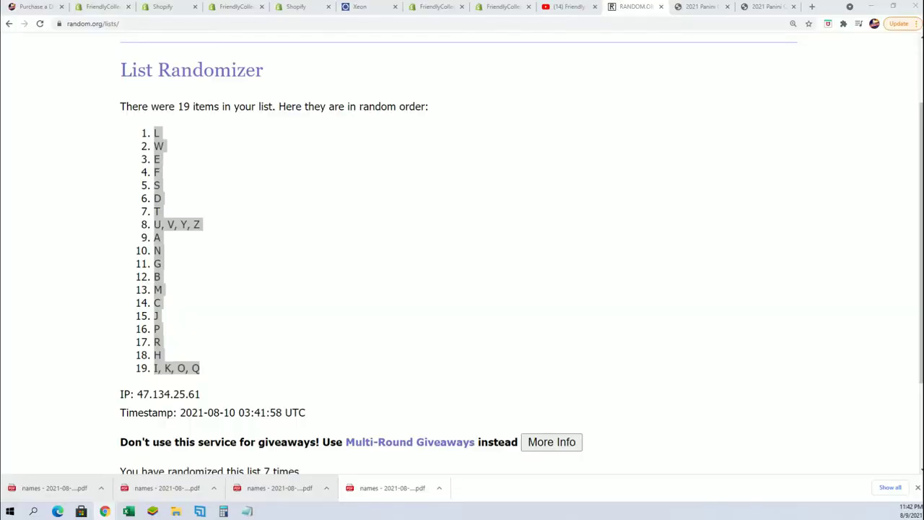
pyautogui.hotkey('alt', 'Tab')
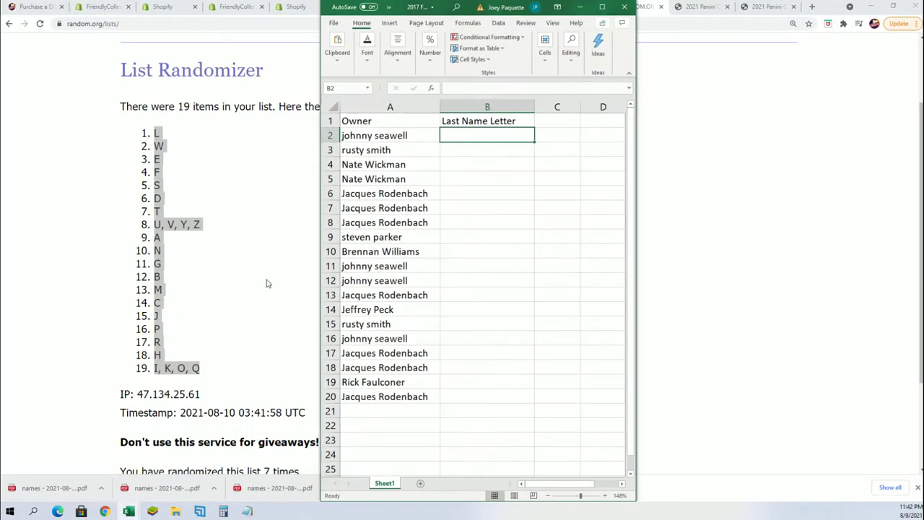
# Step: Paste the letters into B2:B20 as plain Text, then narrow column B
pyautogui.rightClick(469, 135)
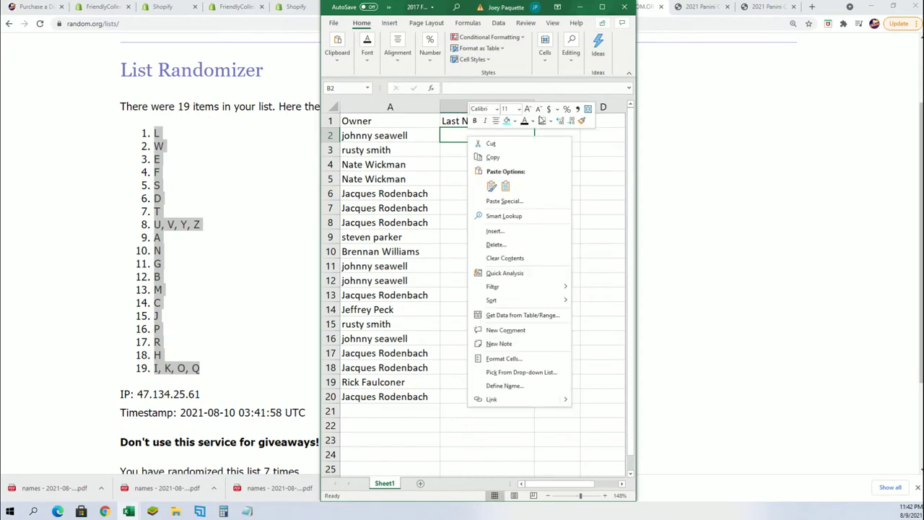
pyautogui.click(504, 203)
pyautogui.click(428, 148)
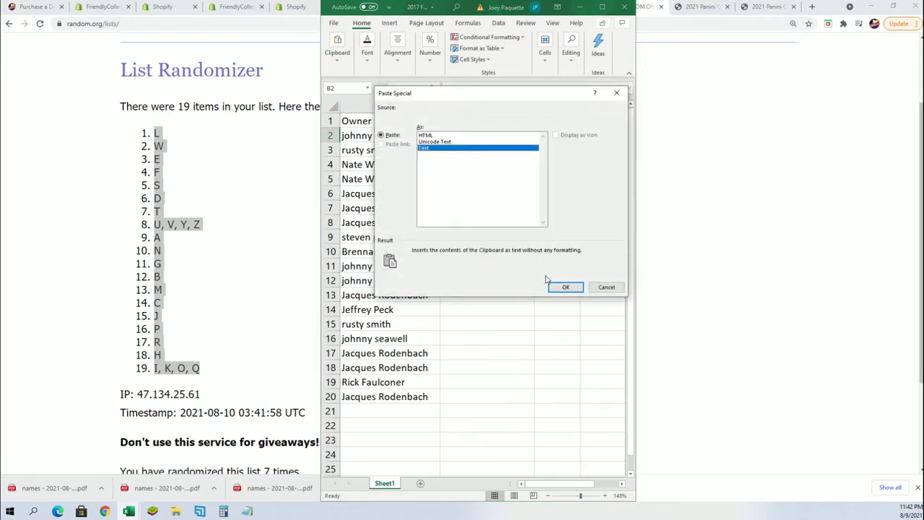
pyautogui.click(567, 287)
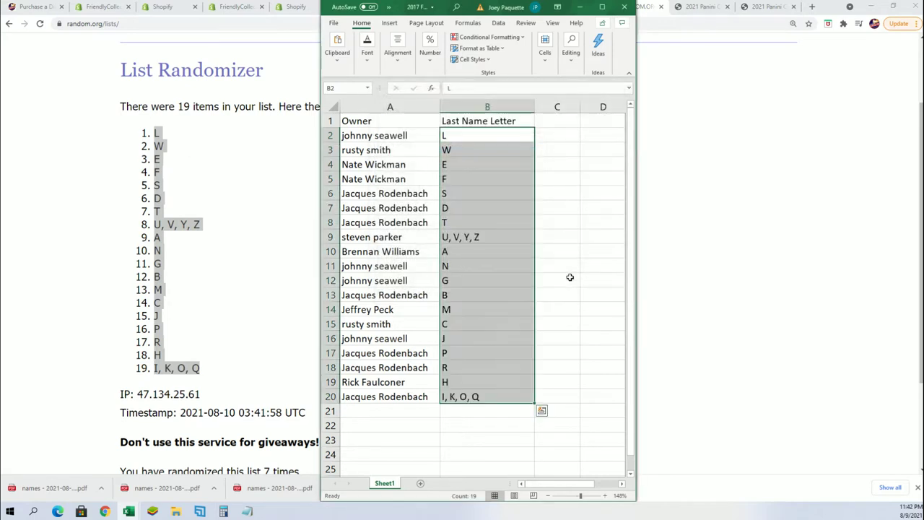
pyautogui.click(509, 106)
pyautogui.moveTo(534, 106); pyautogui.dragTo(494, 106)
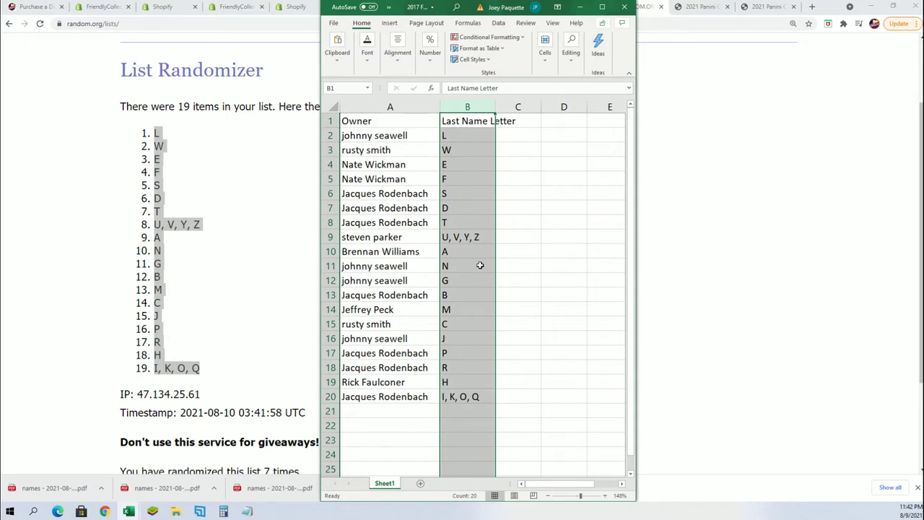
pyautogui.click(399, 251)
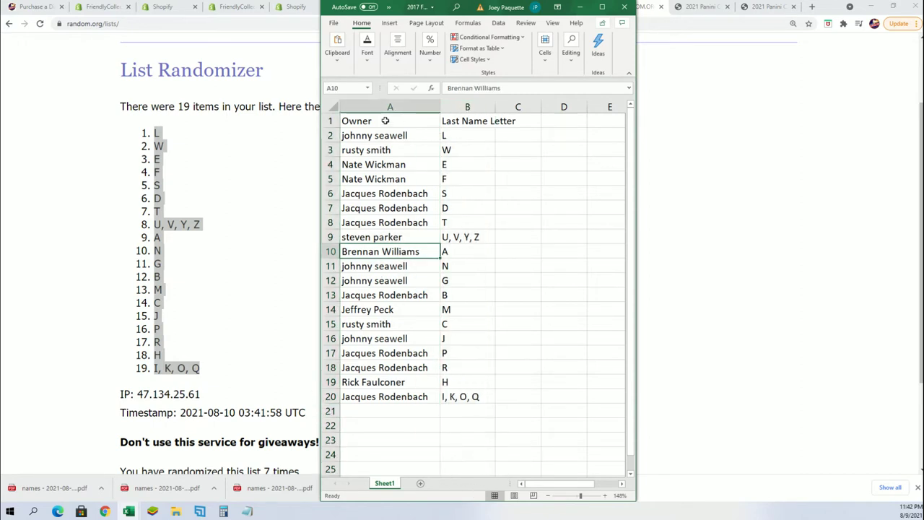
pyautogui.click(397, 177)
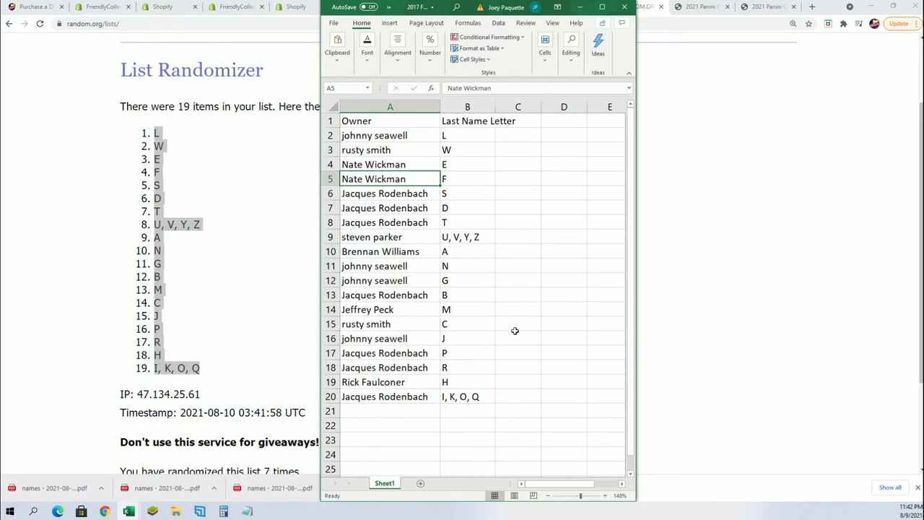
pyautogui.click(410, 338)
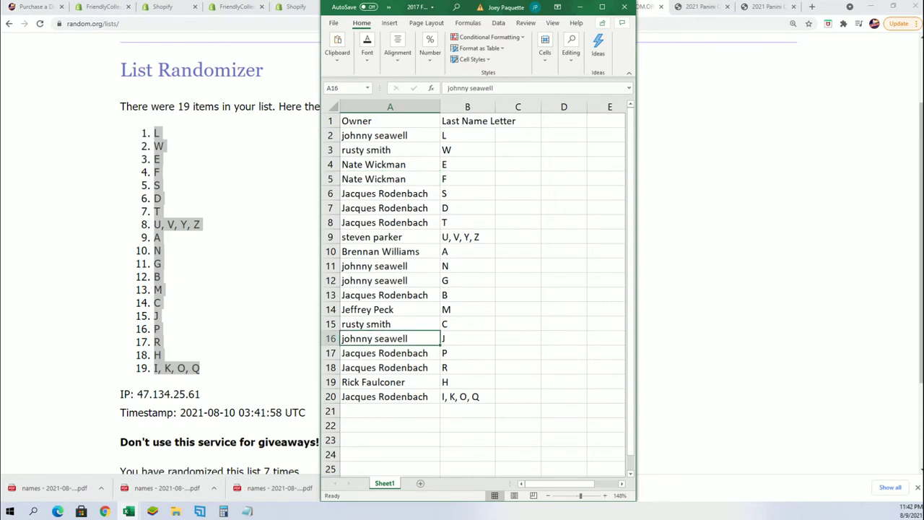